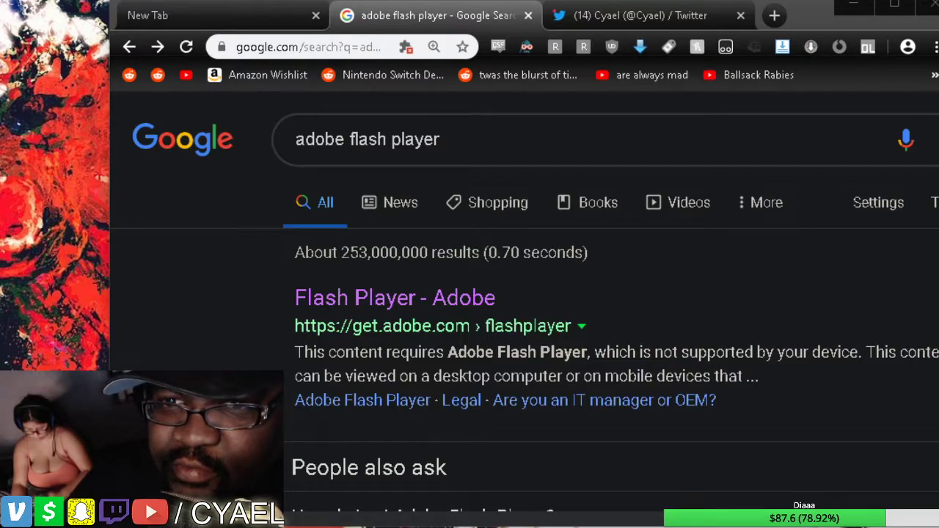
# Switch to the Twitter profile tab and scroll through its timeline
pyautogui.click(610, 15)
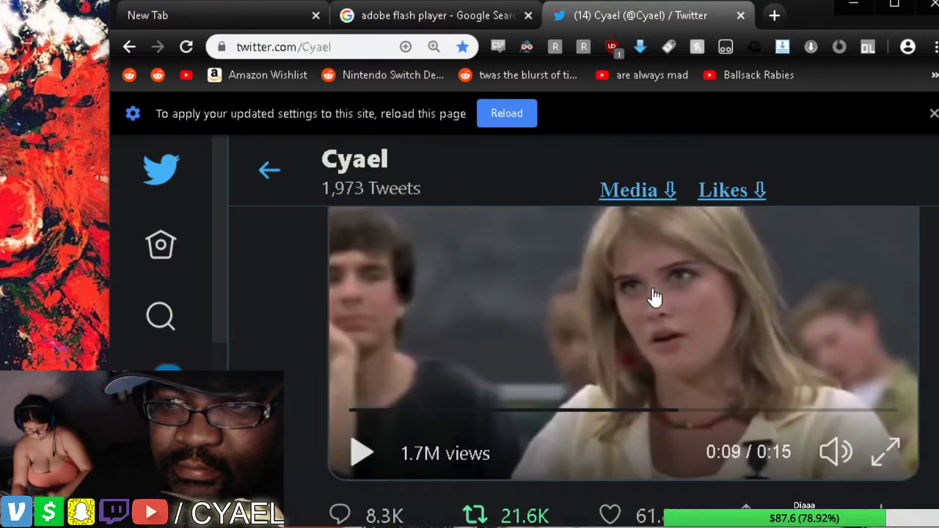
pyautogui.scroll(-5, 650, 319)
pyautogui.scroll(-3, 644, 321)
pyautogui.scroll(3, 643, 321)
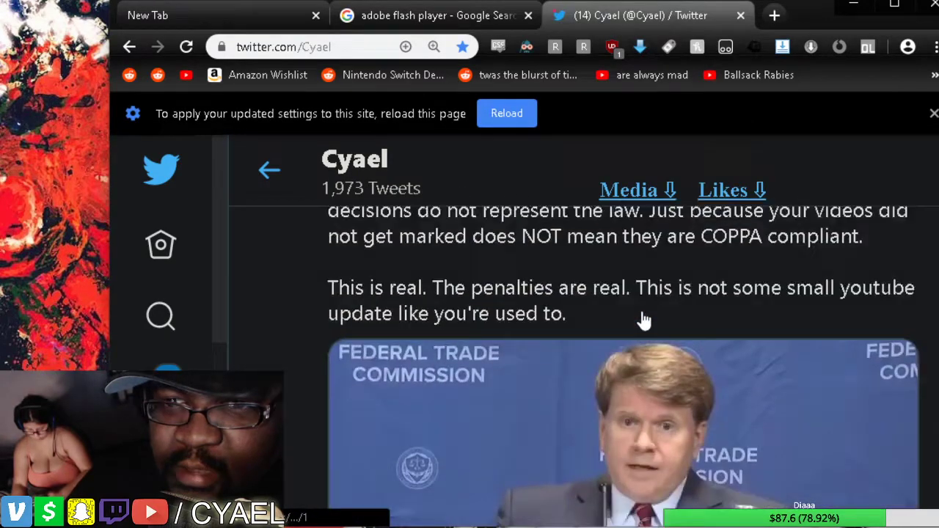
pyautogui.scroll(3, 643, 320)
pyautogui.scroll(3, 643, 321)
pyautogui.scroll(3, 643, 321)
pyautogui.scroll(3, 643, 320)
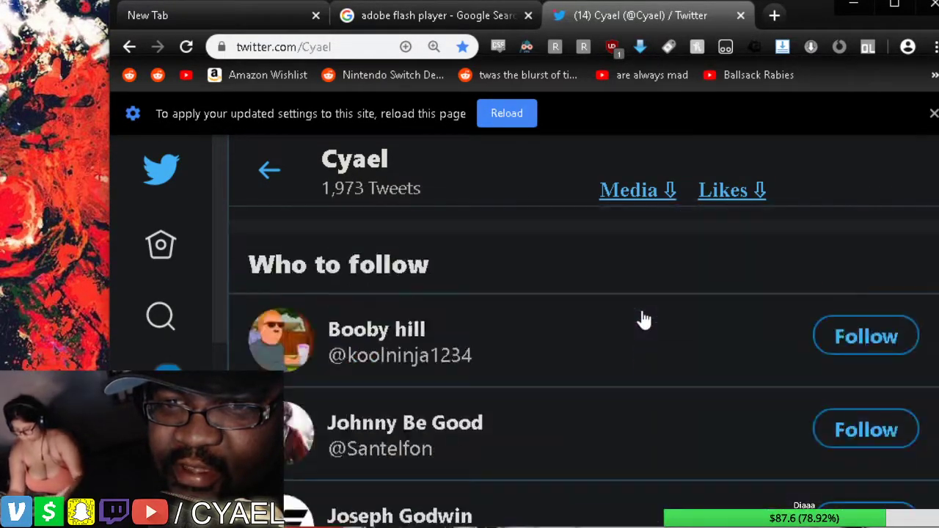
pyautogui.scroll(3, 643, 321)
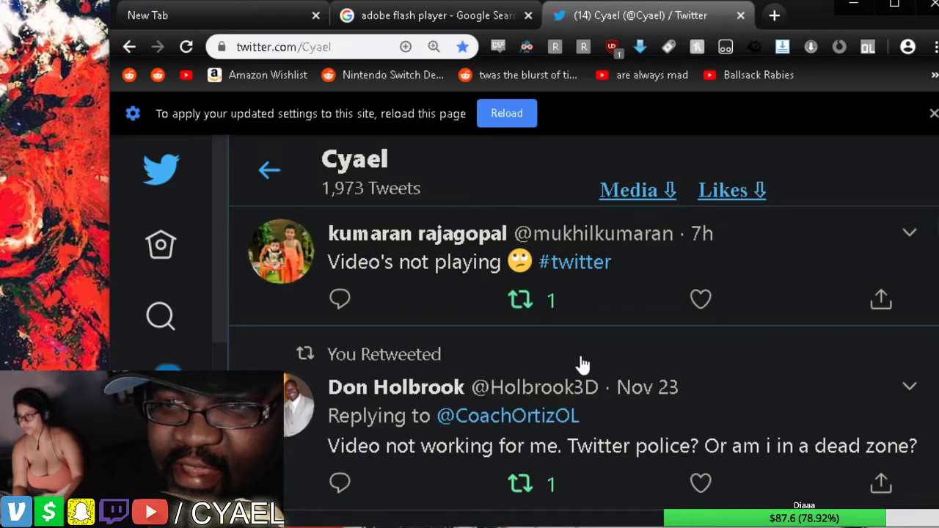
pyautogui.scroll(2, 581, 351)
pyautogui.scroll(-3, 588, 352)
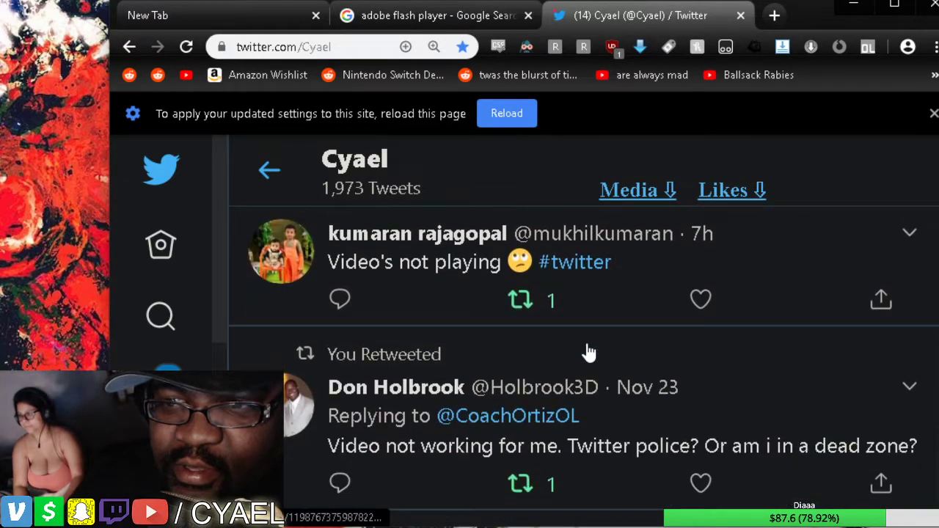
pyautogui.scroll(-2, 588, 352)
pyautogui.scroll(-3, 588, 352)
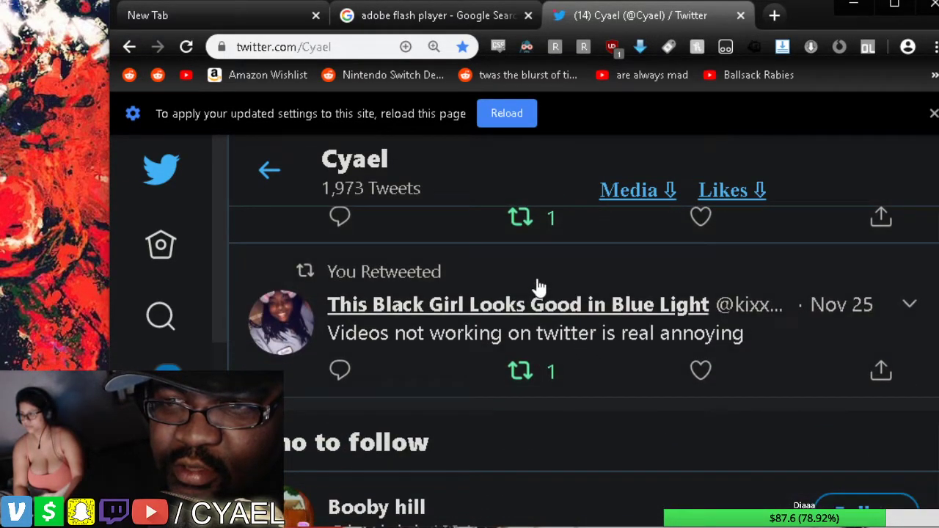
# Back in the adobe flash player search, open the 'Flash Player - Adobe' result in a new tab
pyautogui.click(392, 15)
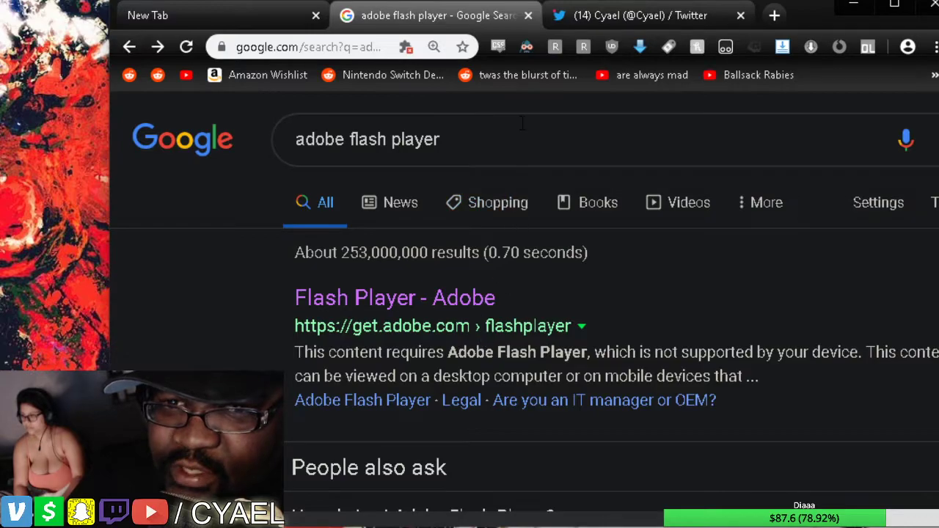
pyautogui.moveTo(442, 139); pyautogui.dragTo(317, 139)
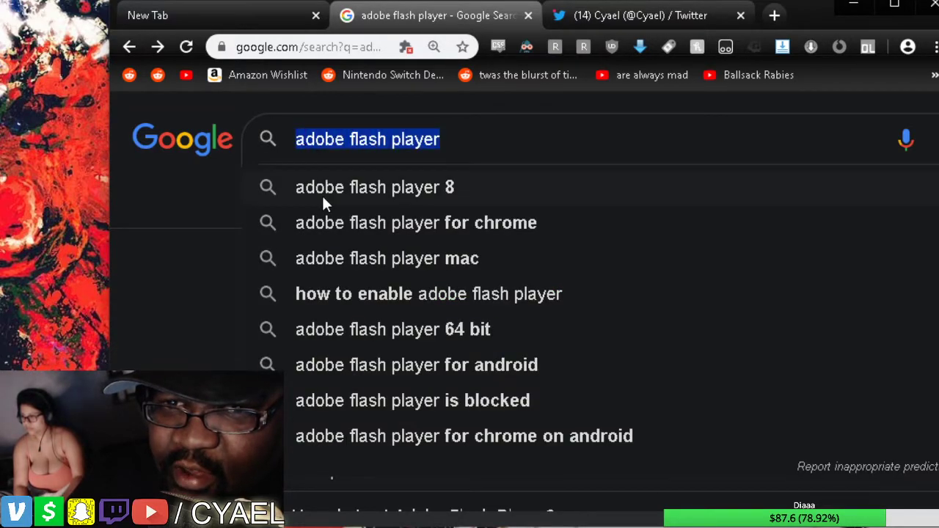
pyautogui.click(163, 290)
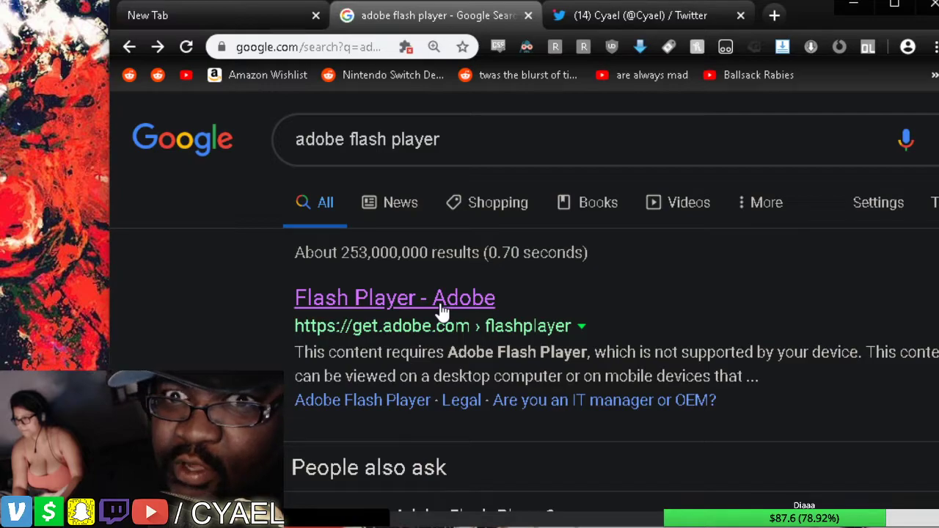
pyautogui.moveTo(442, 312); pyautogui.dragTo(513, 67)
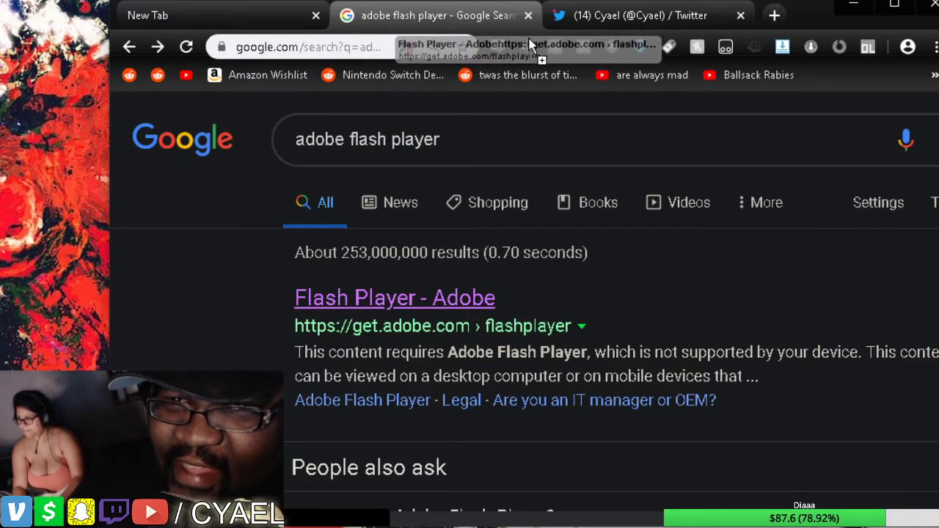
pyautogui.moveTo(512, 66); pyautogui.dragTo(538, 24)
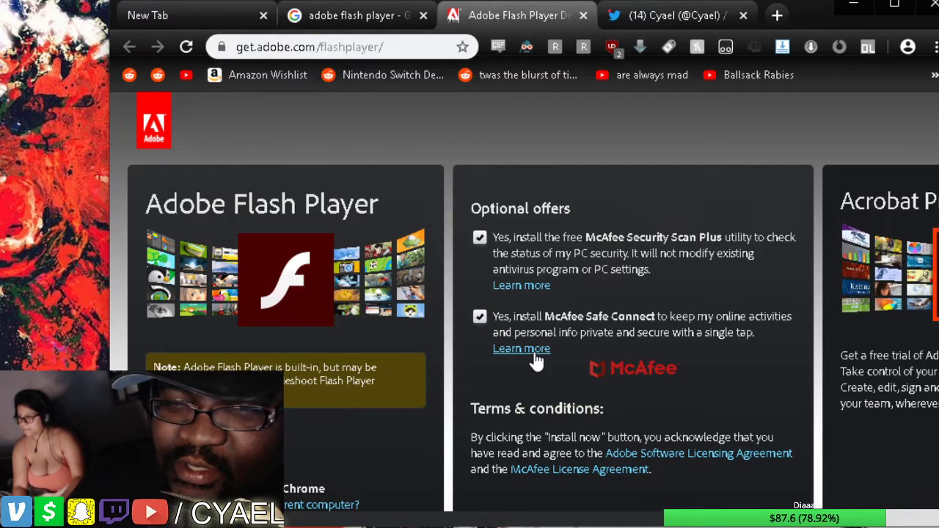
# Set Flash to Allow in get.adobe.com's site information panel
pyautogui.scroll(-3, 528, 352)
pyautogui.scroll(3, 536, 357)
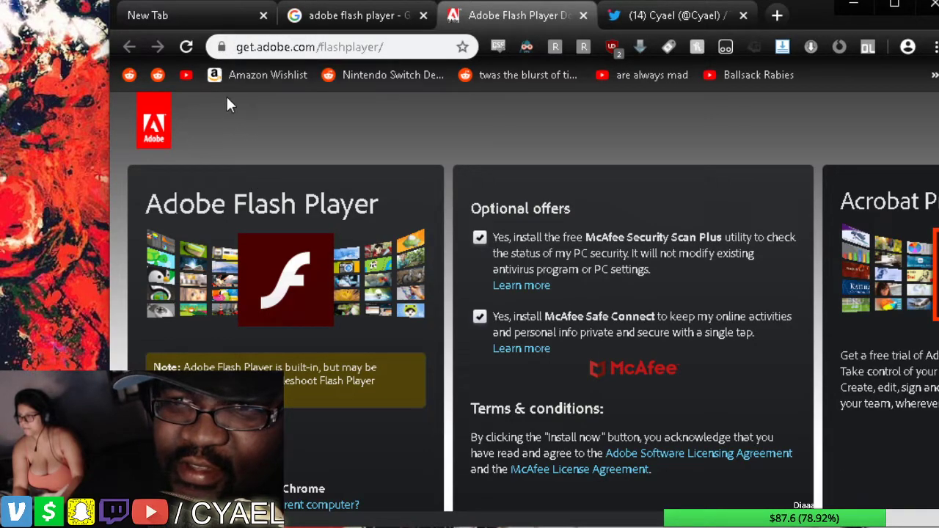
pyautogui.click(221, 48)
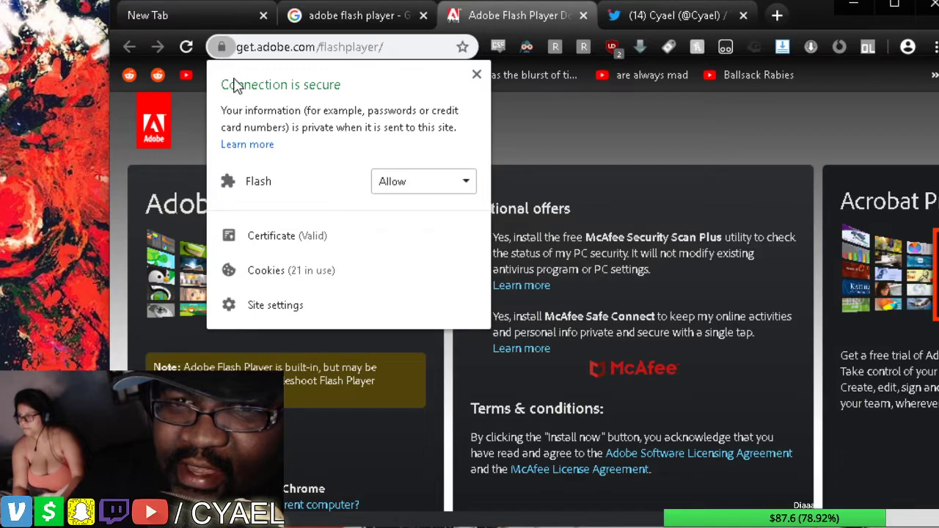
pyautogui.click(431, 189)
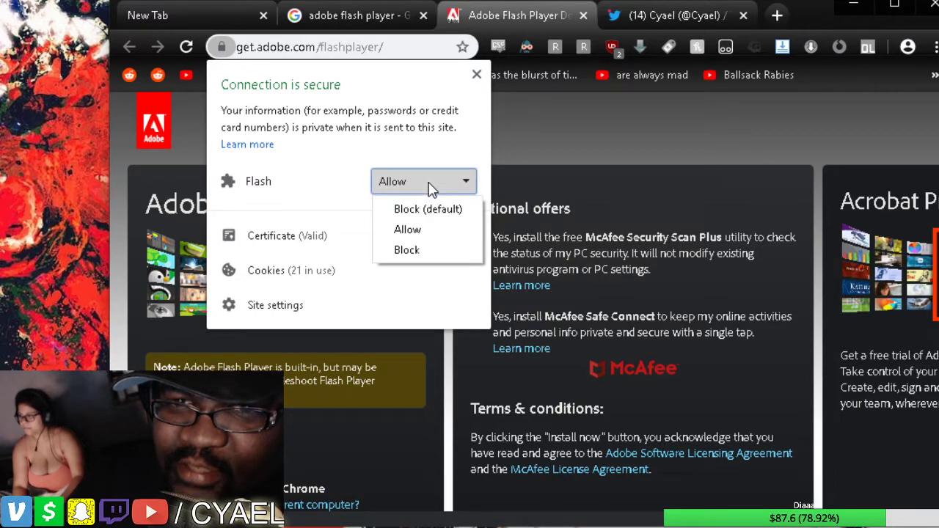
pyautogui.click(437, 229)
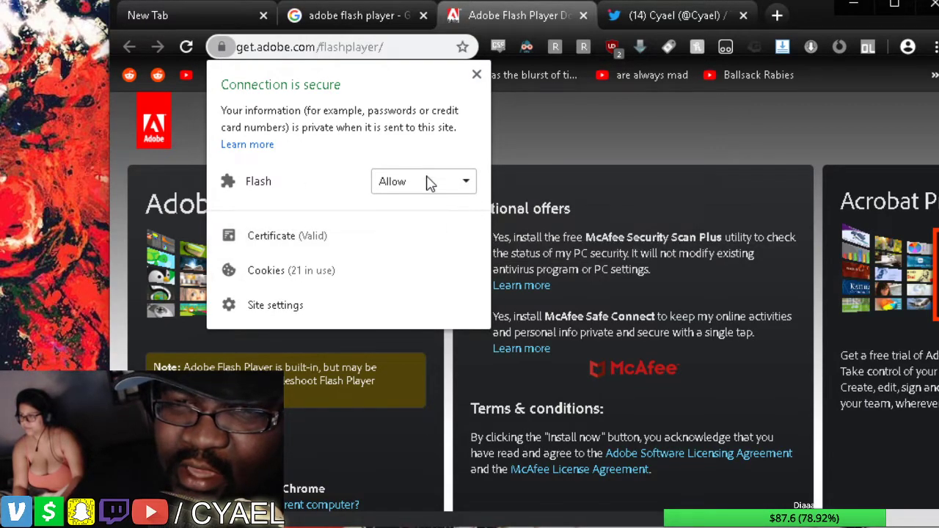
pyautogui.click(425, 183)
pyautogui.click(431, 233)
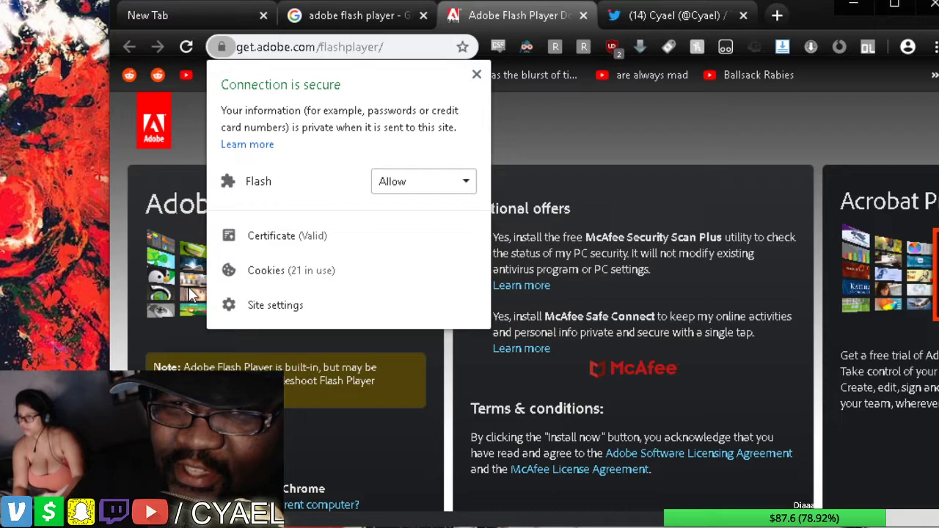
# Confirm Flash is Allow in get.adobe.com's full site settings, then close that settings tab
pyautogui.click(251, 315)
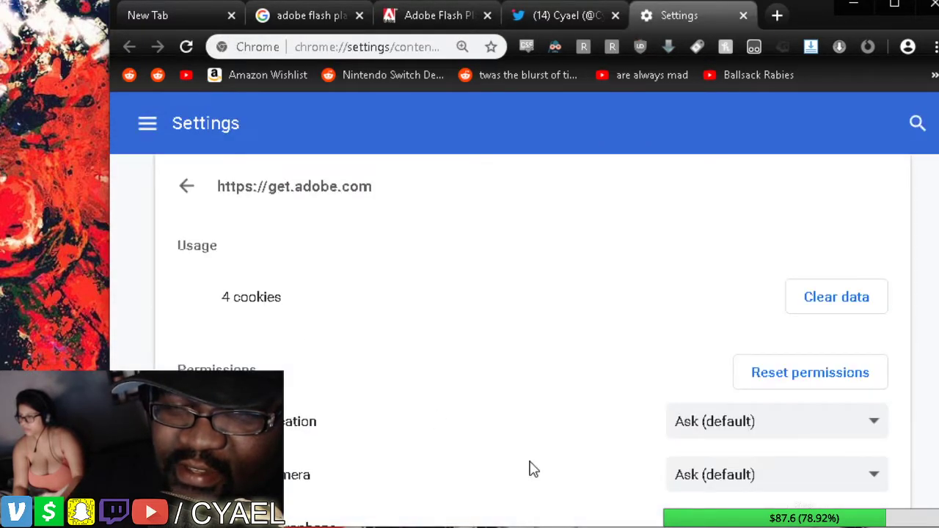
pyautogui.scroll(-2, 412, 360)
pyautogui.scroll(-1, 411, 360)
pyautogui.scroll(-2, 412, 359)
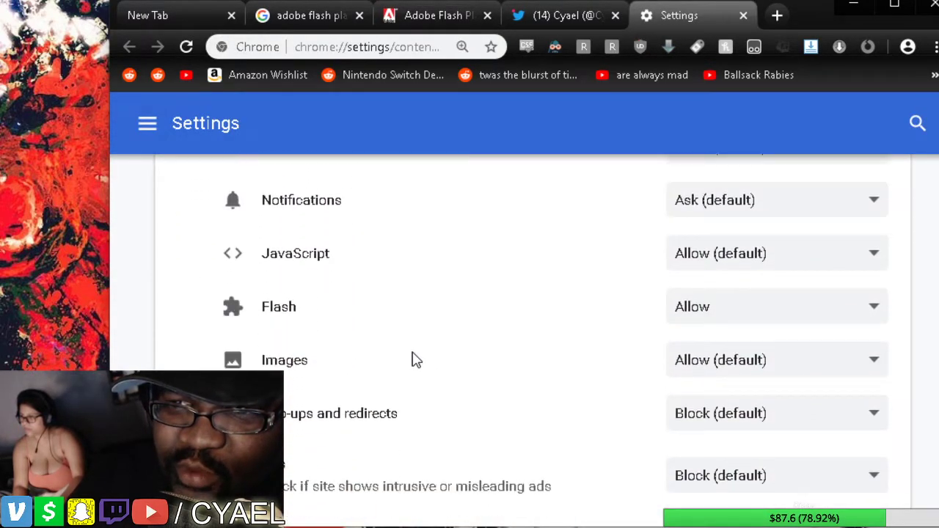
pyautogui.scroll(-1, 412, 359)
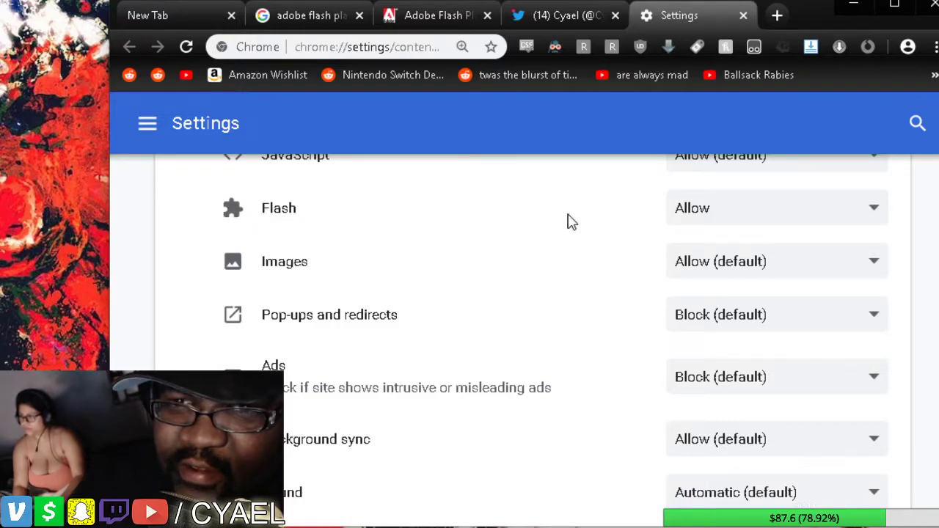
pyautogui.click(716, 210)
pyautogui.click(738, 262)
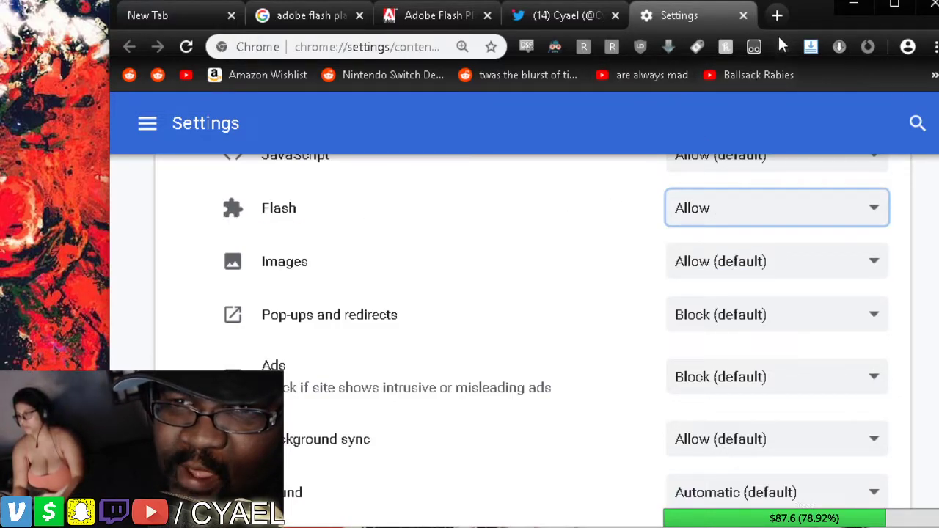
pyautogui.click(743, 15)
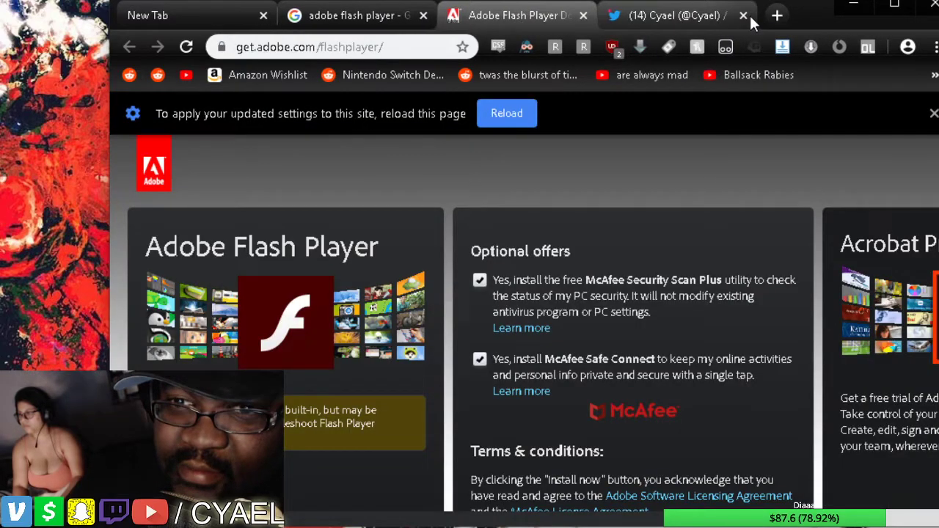
# On the Twitter tab, verify twitter.com's Flash permission stays set to Allow
pyautogui.click(631, 15)
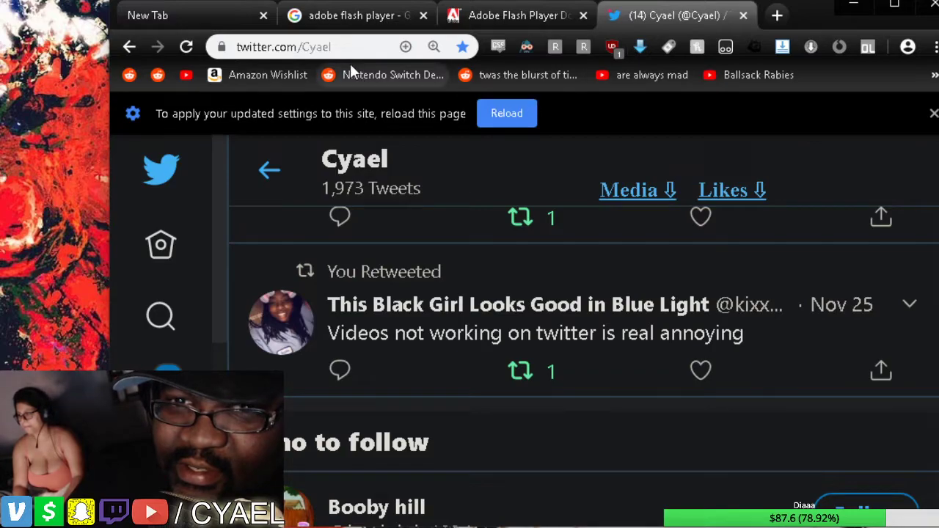
pyautogui.click(223, 48)
pyautogui.click(389, 220)
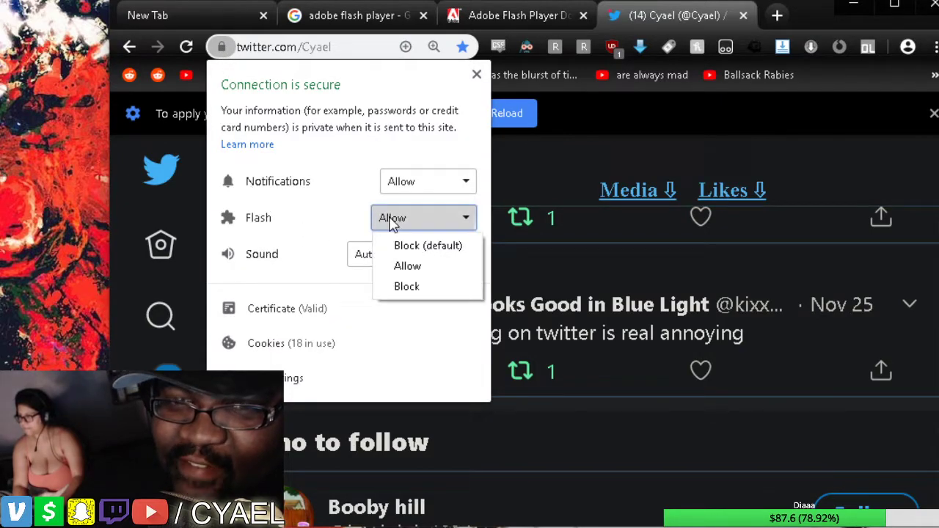
pyautogui.click(424, 266)
pyautogui.click(410, 225)
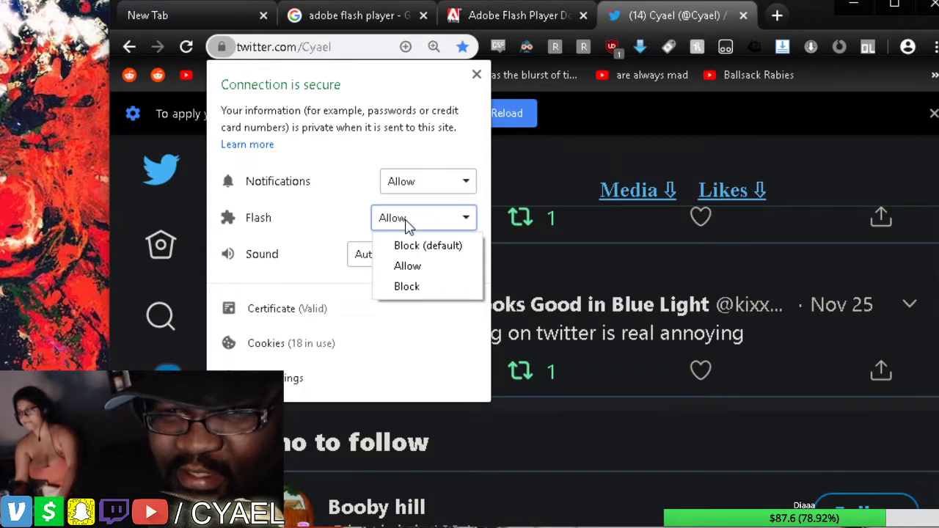
pyautogui.click(335, 222)
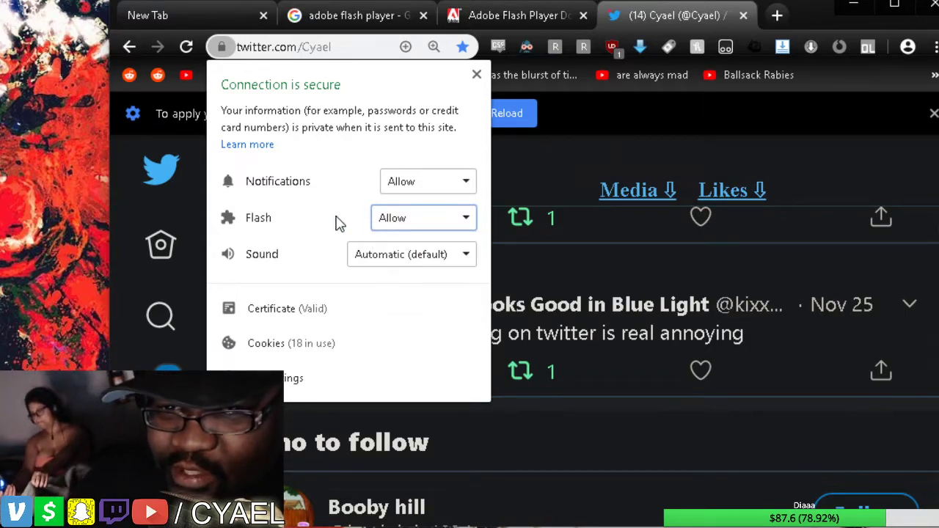
pyautogui.click(383, 221)
pyautogui.click(385, 264)
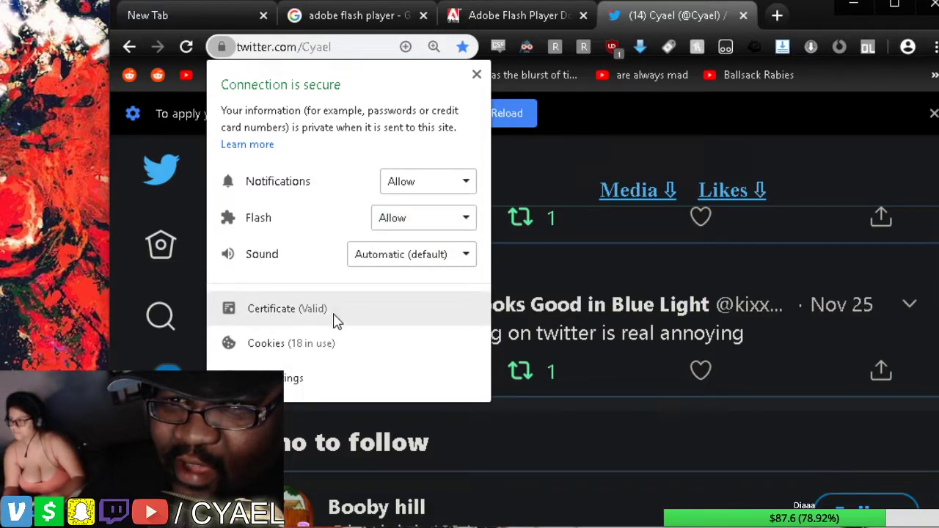
# Confirm Flash remains Allow in twitter.com's site settings, then return to the Google search results
pyautogui.press('Escape')
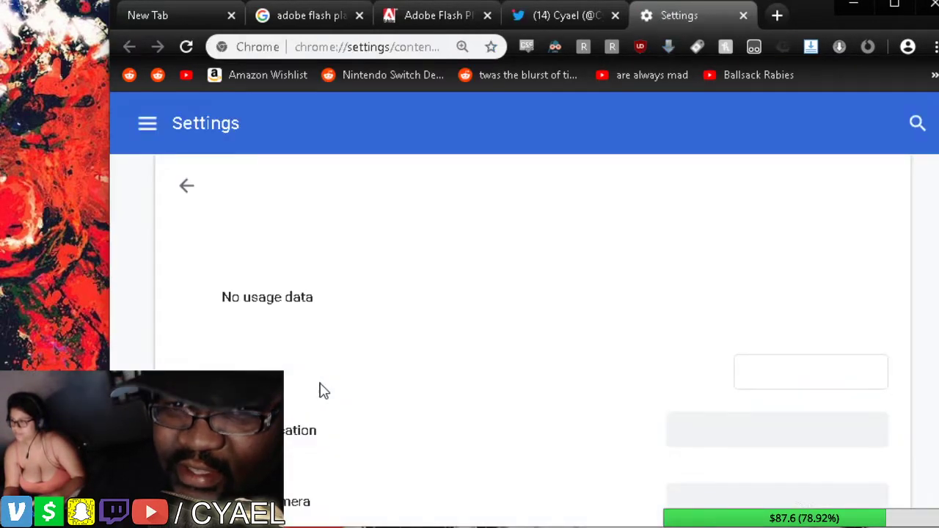
pyautogui.scroll(-5, 367, 364)
pyautogui.scroll(-2, 363, 347)
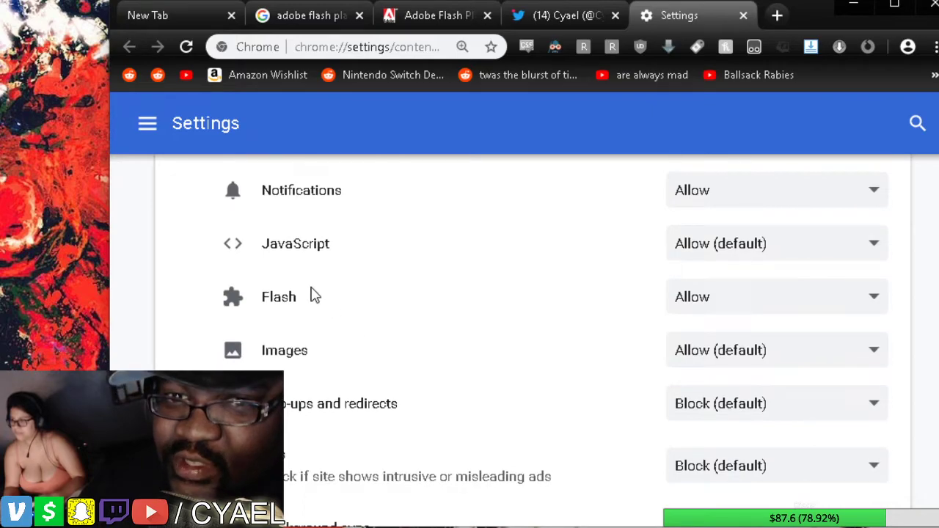
pyautogui.doubleClick(232, 297)
pyautogui.click(678, 306)
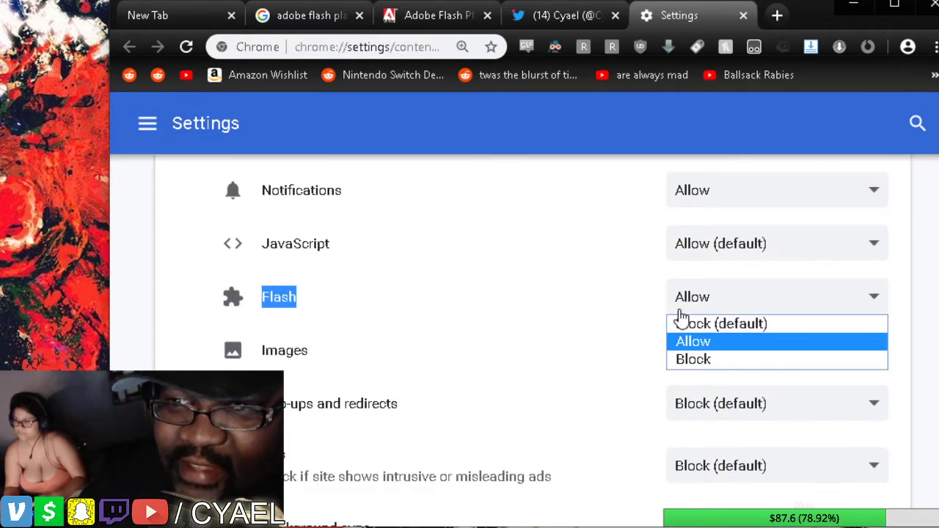
pyautogui.click(533, 297)
pyautogui.click(336, 23)
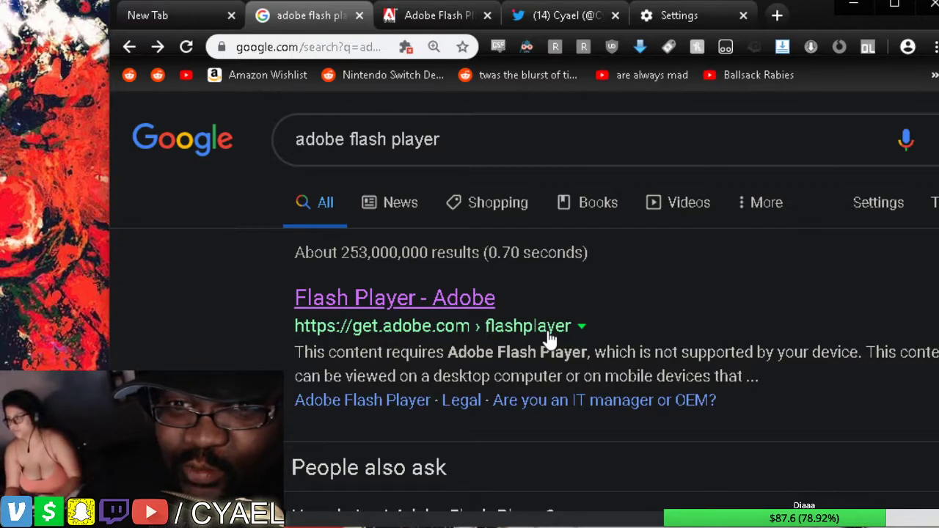
# Open another Flash Player page, check Flash permissions for get.adobe.com and twitter.com, and return to Twitter
pyautogui.moveTo(417, 303); pyautogui.dragTo(383, 3)
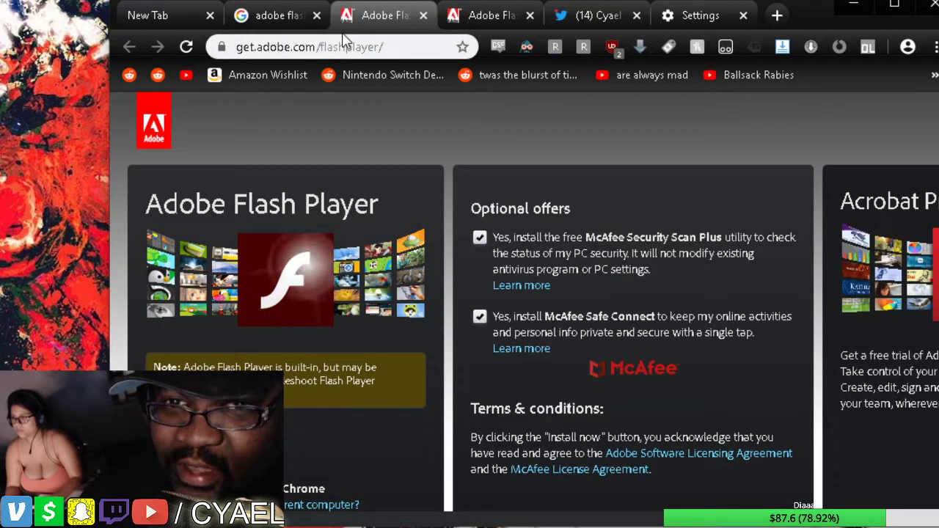
pyautogui.click(221, 47)
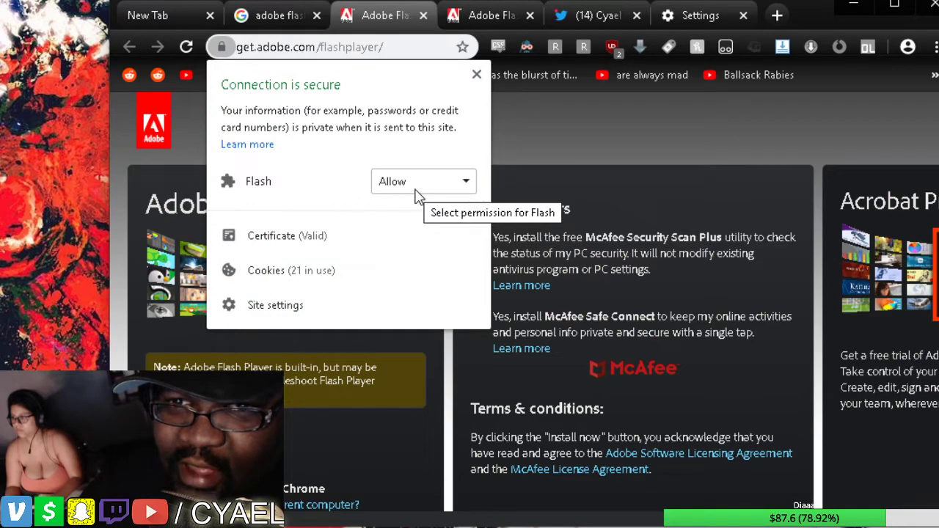
pyautogui.click(596, 15)
pyautogui.click(222, 48)
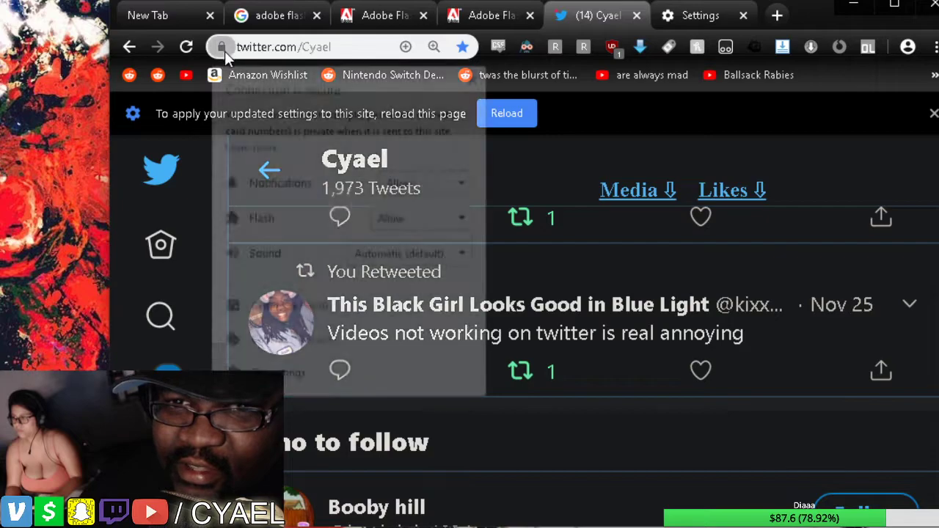
pyautogui.click(290, 16)
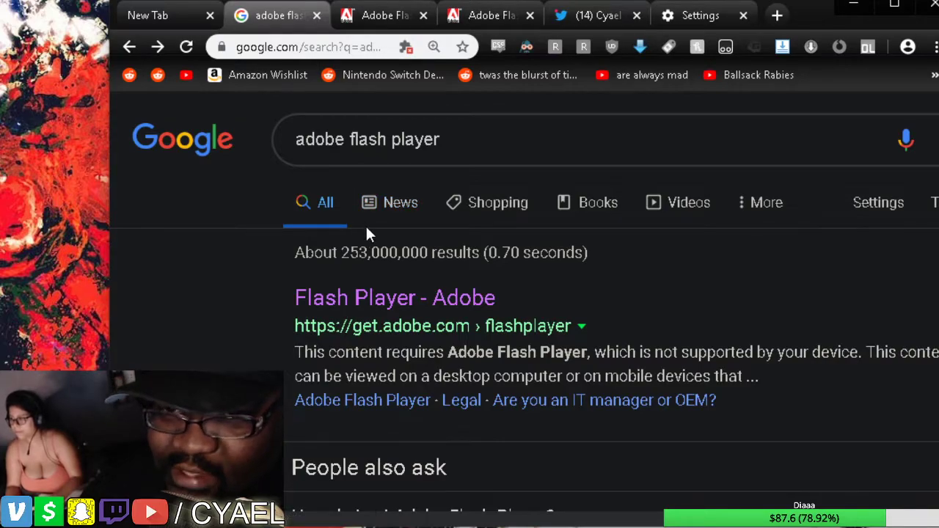
pyautogui.click(578, 20)
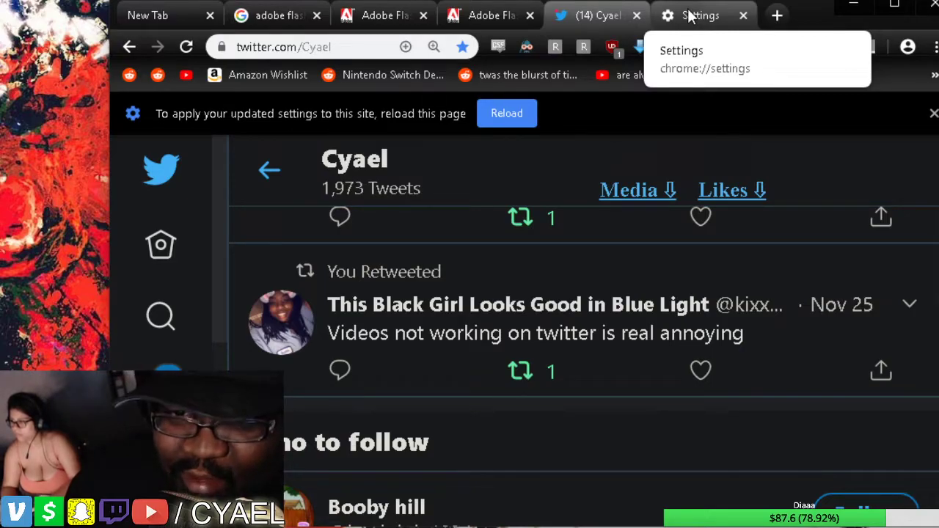
# Scroll up the Twitter timeline to the retweeted reply saying video isn't working
pyautogui.scroll(1, 430, 345)
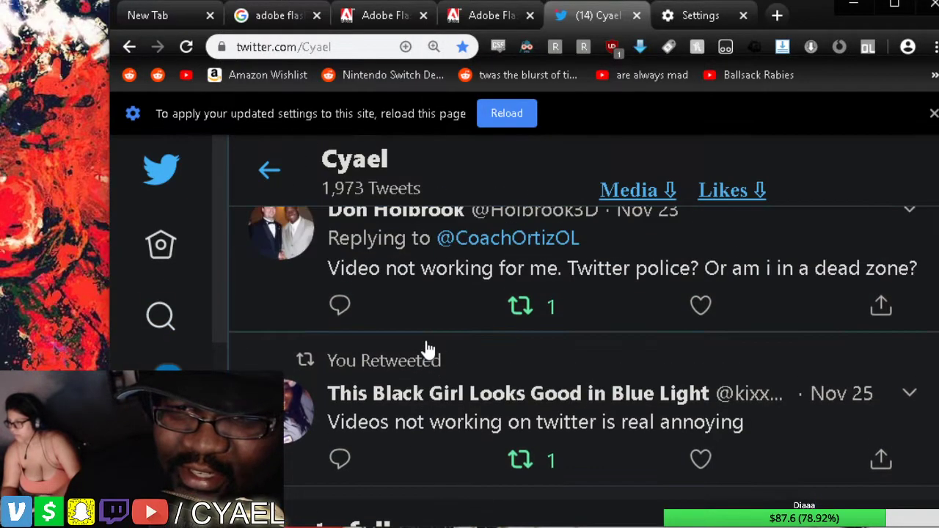
pyautogui.scroll(2, 429, 347)
pyautogui.scroll(1, 430, 347)
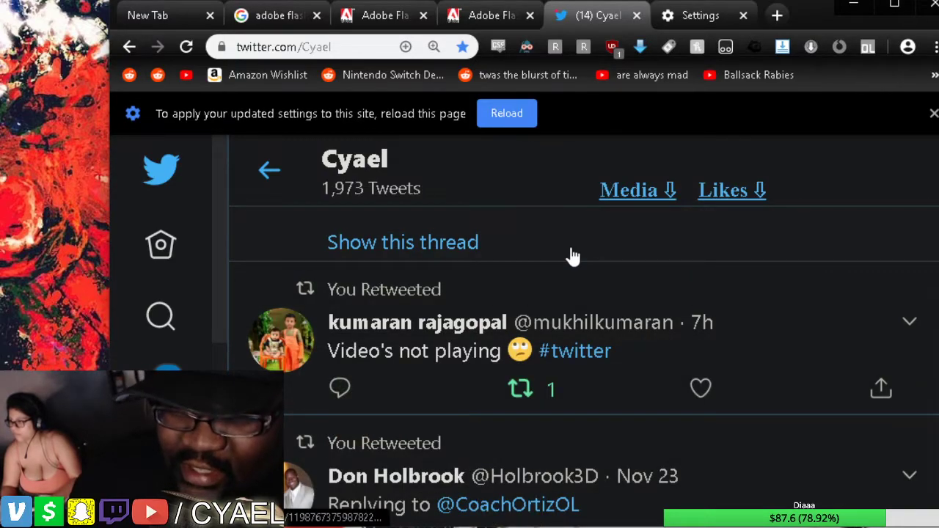
pyautogui.scroll(-2, 573, 256)
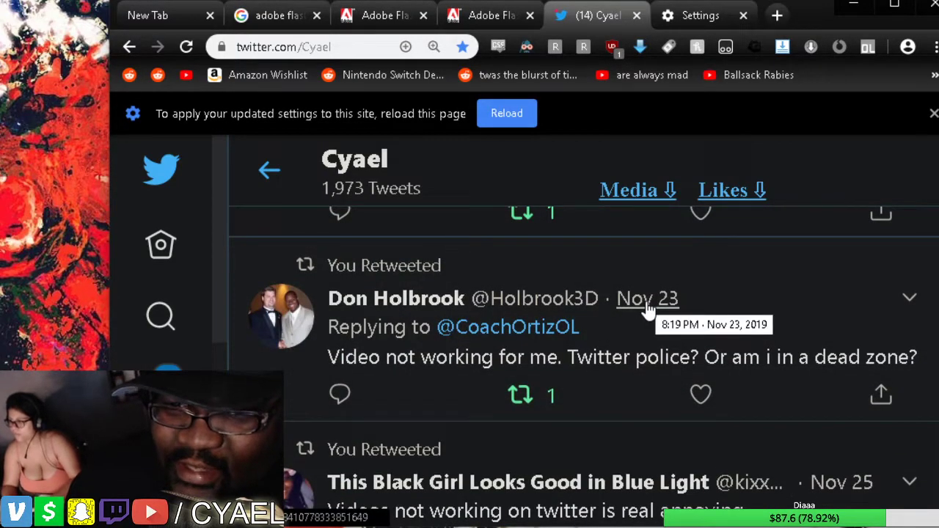